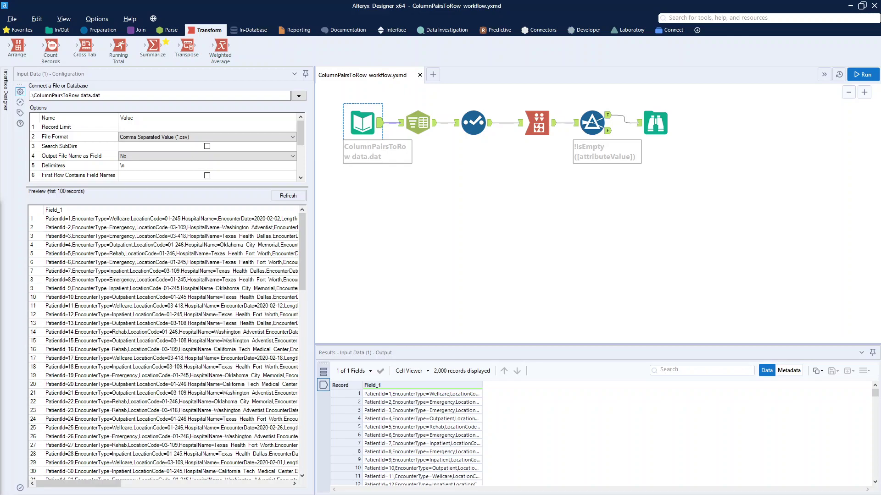
Step: Show EncounterKeyValuePair.dat in Programmer's File Editor, with its window fully on screen
key("alt+Tab")
left_click_drag(28, 99, 587, 72)
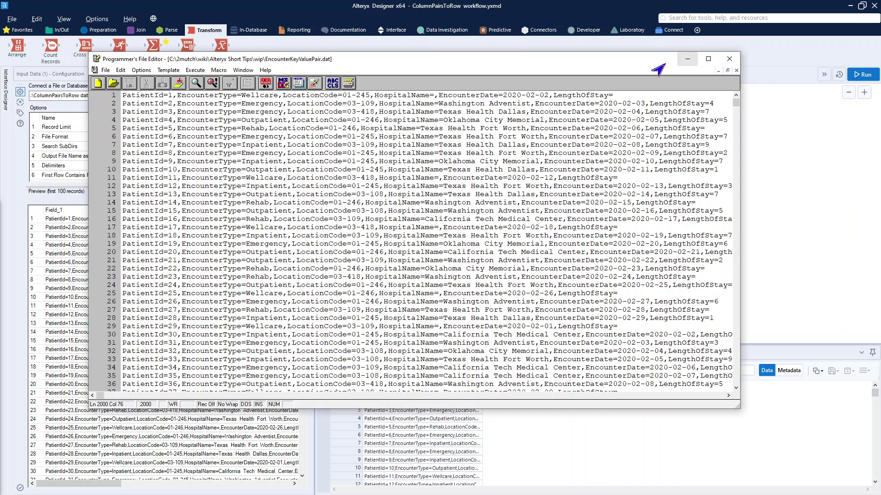
Step: Move the editor aside and close it, then bring up the Text To Columns Tool help page
left_click_drag(646, 64, 217, 96)
key("alt+Tab")
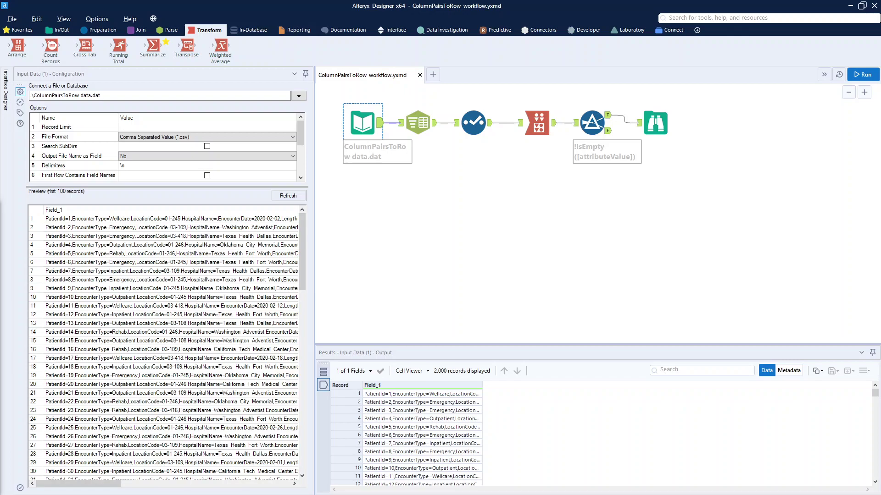
key("alt+Tab")
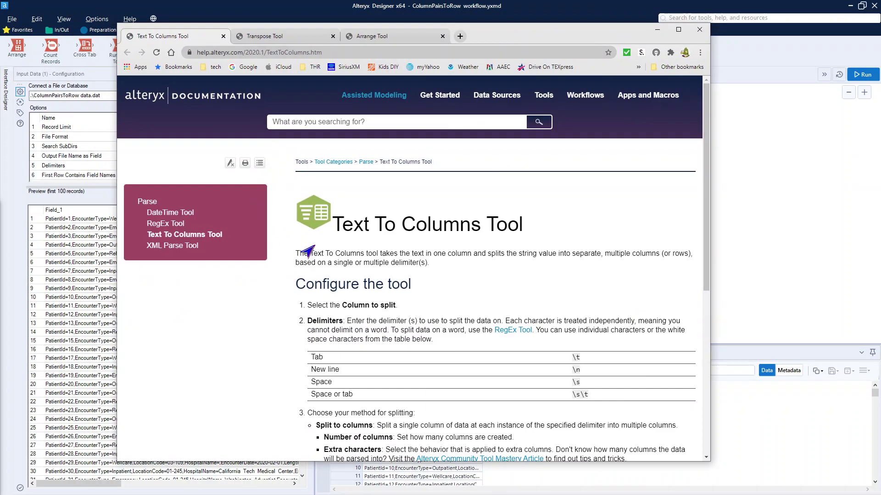
scroll(507, 277, "down", 6)
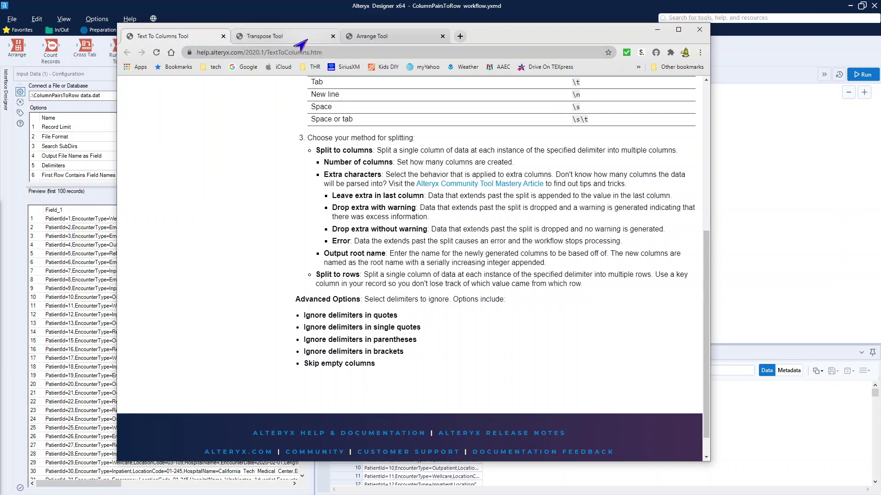
Step: Show the Transpose Tool help page with its Key, Data and Missing columns settings
left_click(264, 35)
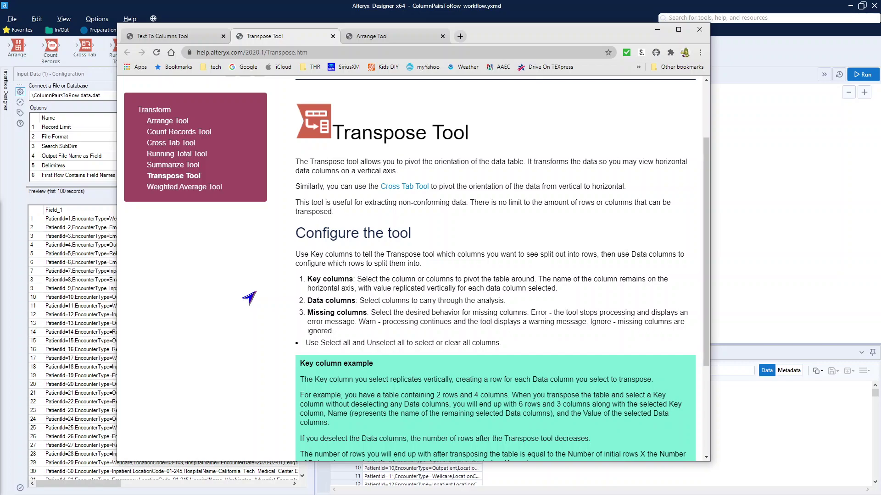
Step: Read the Arrange Tool help page before returning to the ColumnPairsToRow workflow
left_click(403, 40)
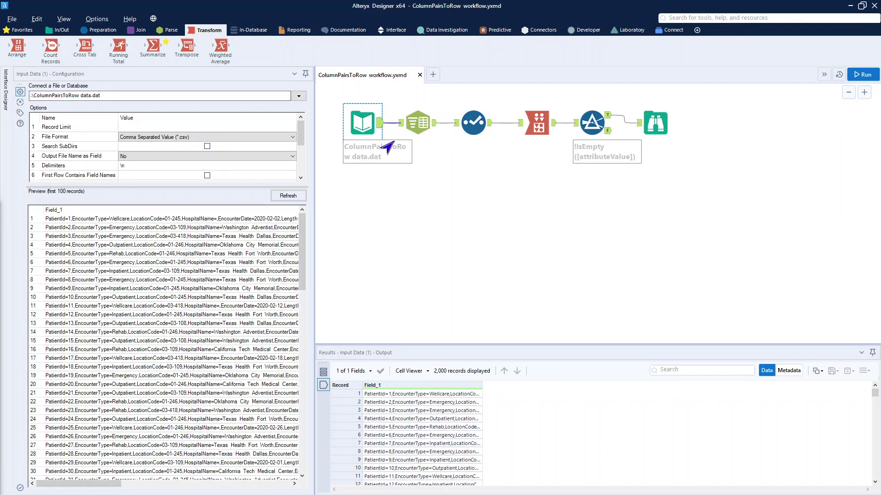
Step: Inspect the Text To Columns output, then the Select tool renaming newField2 to encounterID (Int32)
left_click(413, 133)
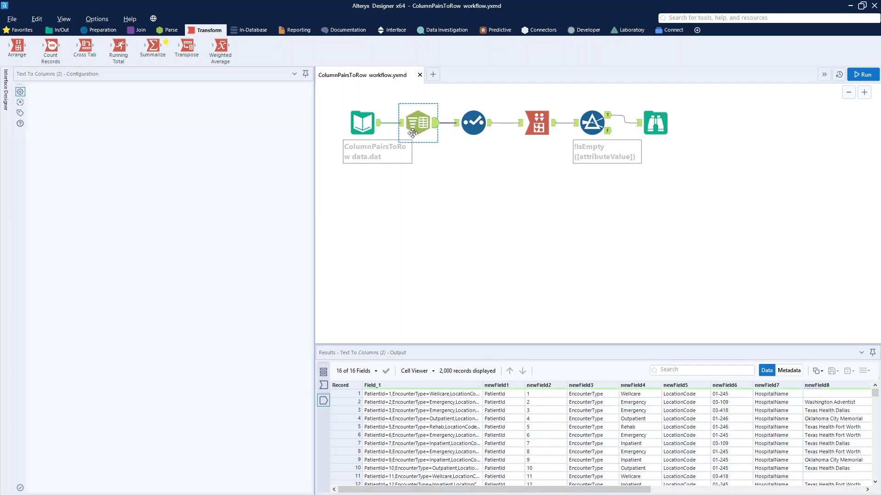
left_click(474, 131)
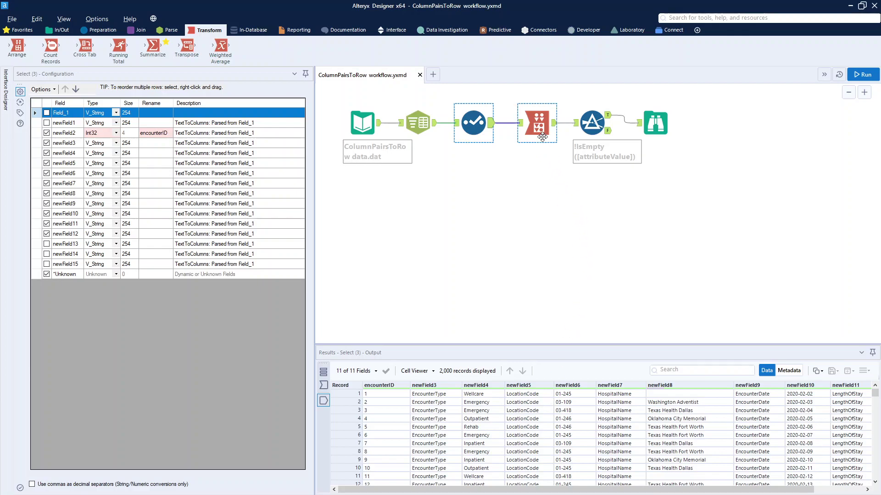
Step: In the Arrange tool's configuration, start adding a new output column via Column > Add
left_click(539, 128)
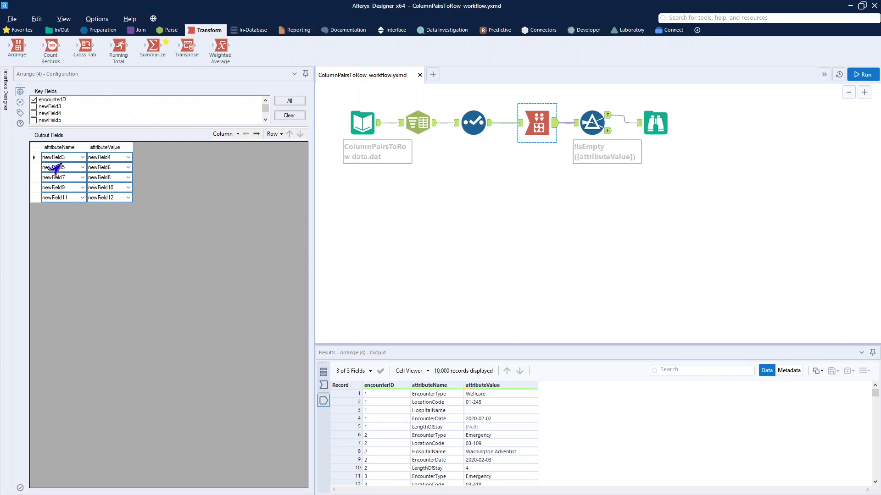
left_click(224, 134)
left_click(223, 145)
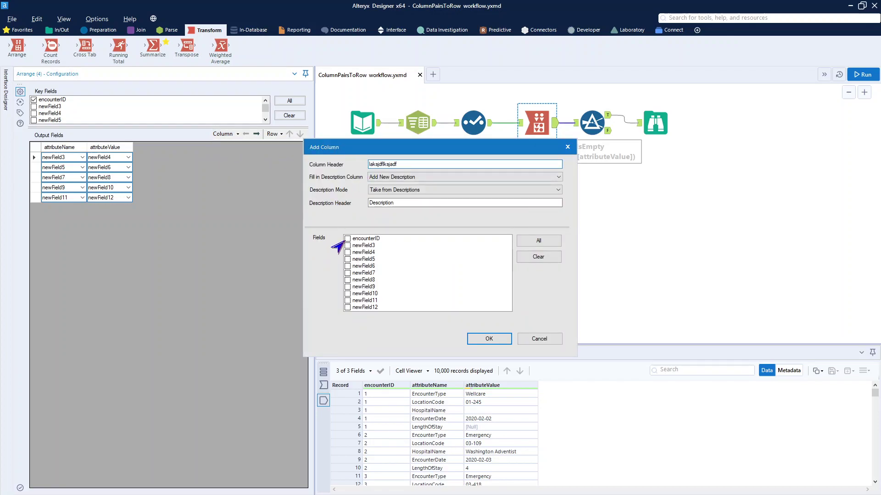
Step: Tick newField3, newField4, newField6, newField9, newField10 and newField11 for the new column
left_click(347, 245)
left_click(349, 253)
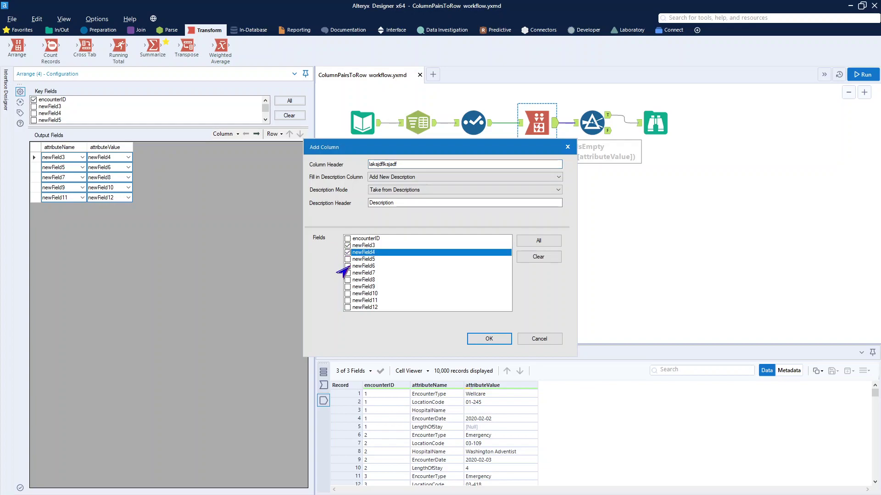
left_click(348, 266)
left_click(347, 286)
left_click(347, 294)
left_click(348, 301)
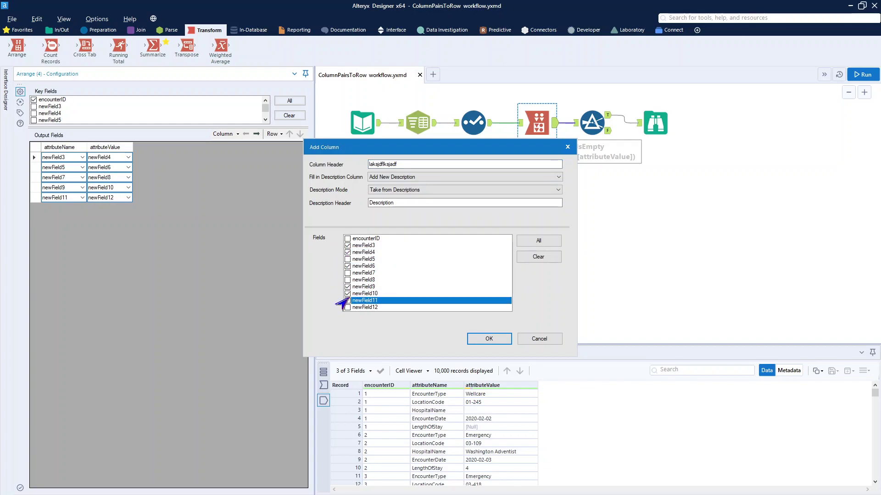
Step: Untick those six fields again and cancel the Add Column dialog without adding anything
left_click(348, 246)
left_click(347, 252)
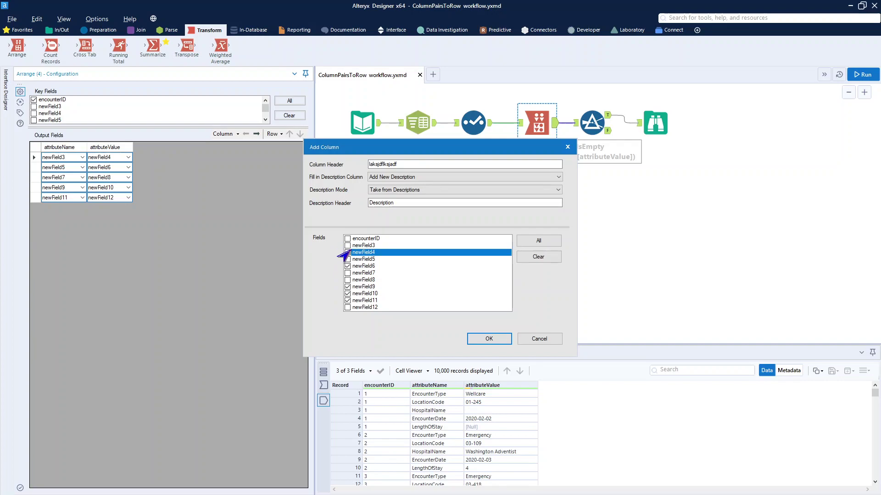
left_click(348, 266)
left_click(348, 286)
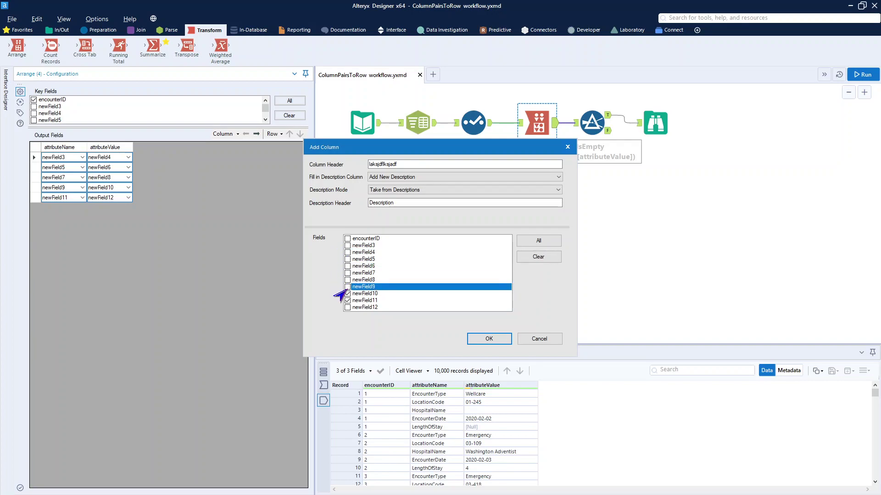
left_click(347, 293)
left_click(347, 301)
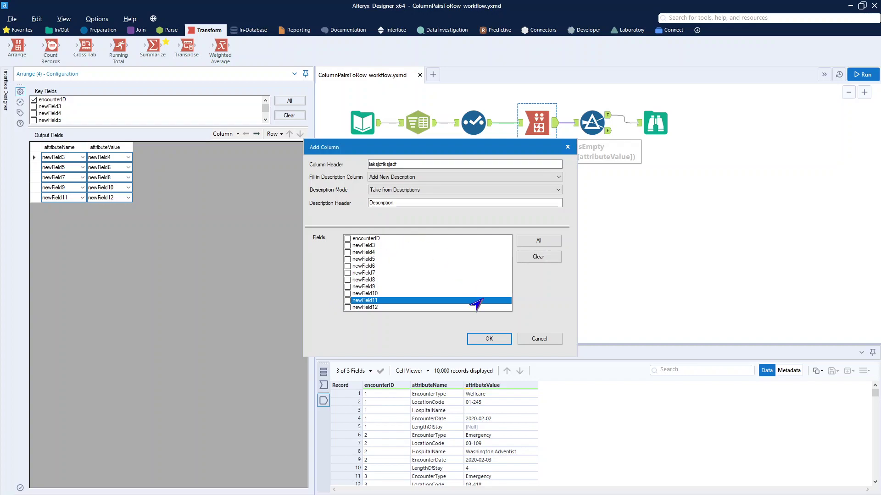
left_click(540, 338)
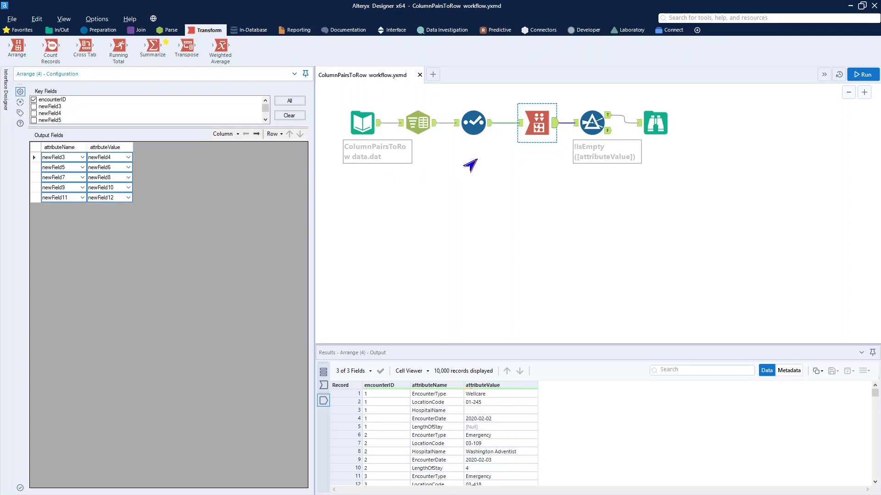
left_click(556, 127)
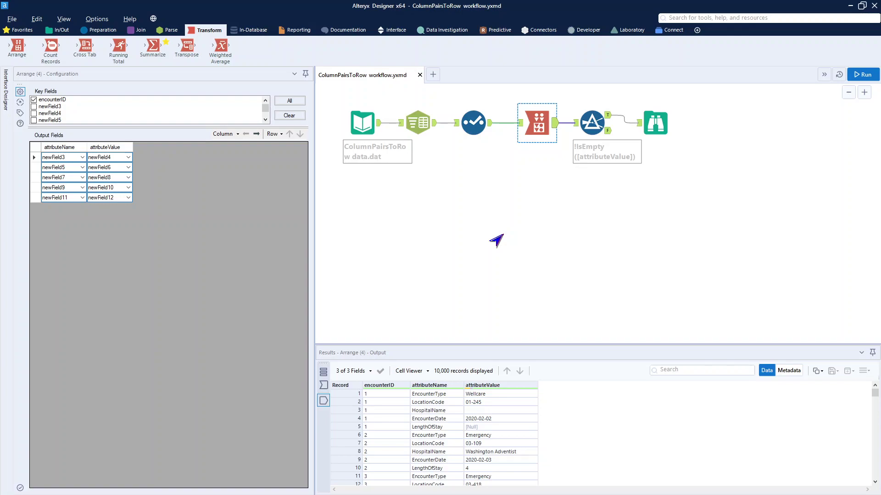
Step: Check the empty attributeValue in record 3, then view the Filter's 8,786 non-empty records in Browse
left_click(473, 410)
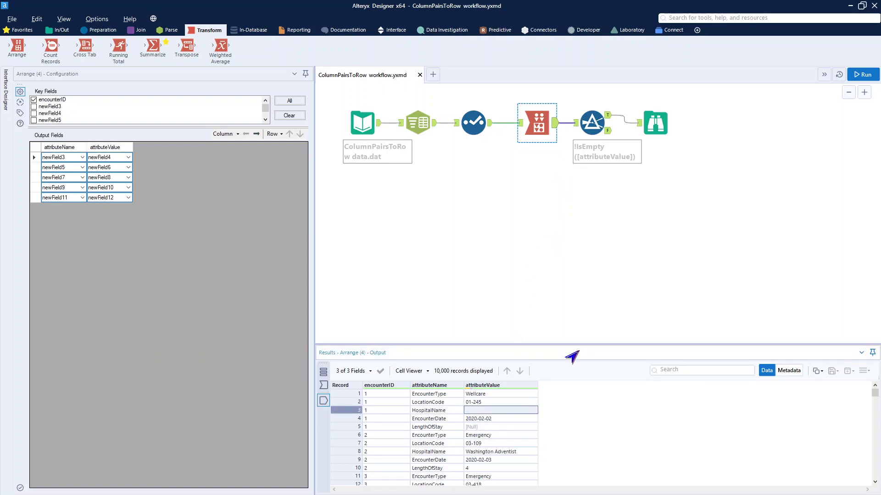
left_click(610, 118)
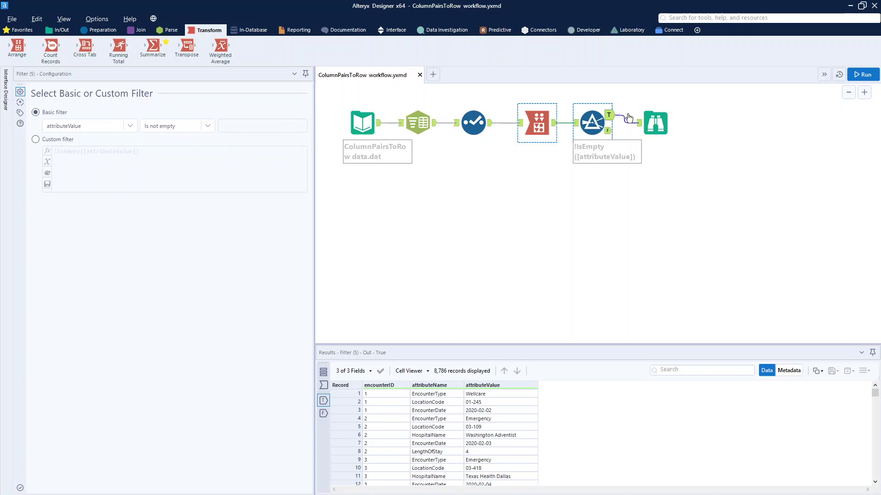
left_click(660, 121)
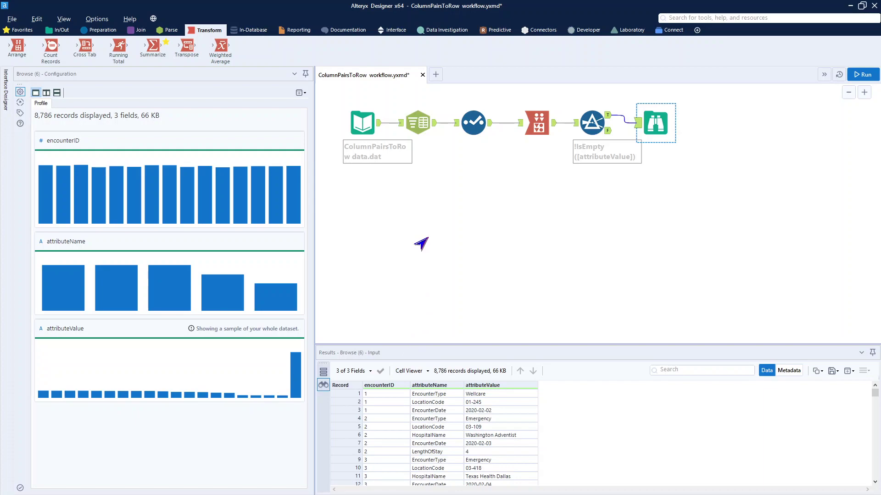
left_click(418, 122, "ctrl")
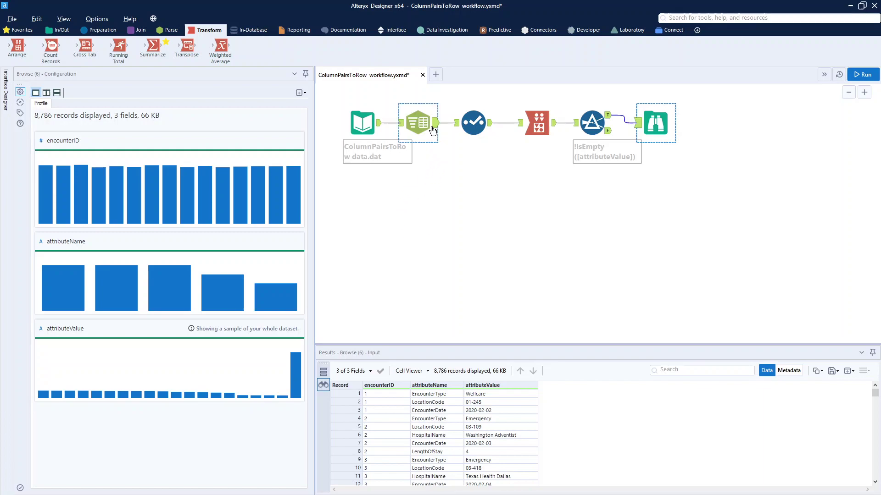